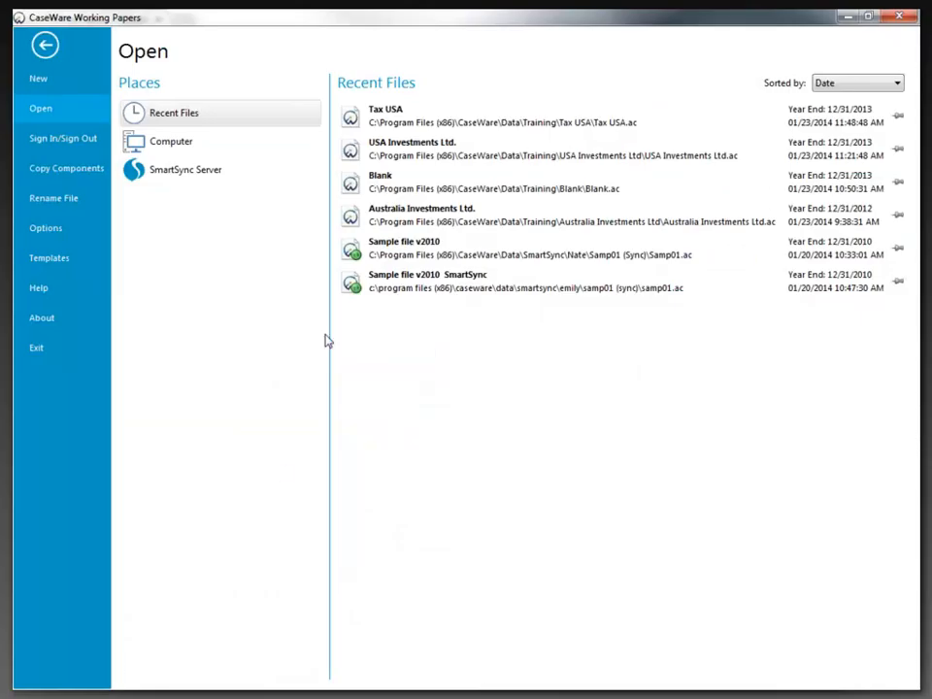
Open the CaseWareZone - Tax USA template for editing and bring up its engagement properties.
{"action": "left_click", "coordinate": [61, 259]}
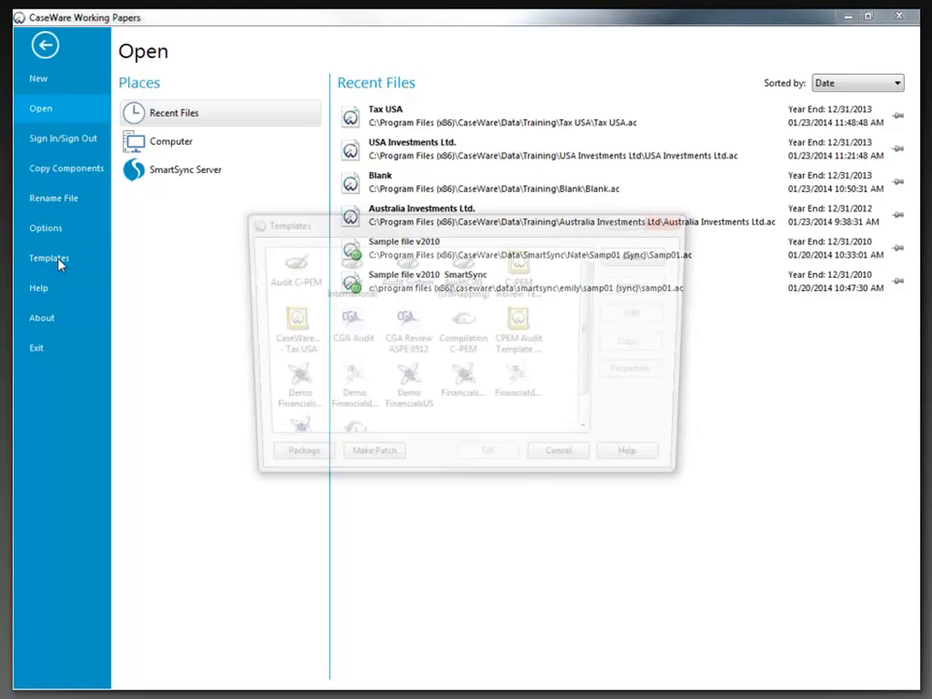
{"action": "left_click", "coordinate": [285, 329]}
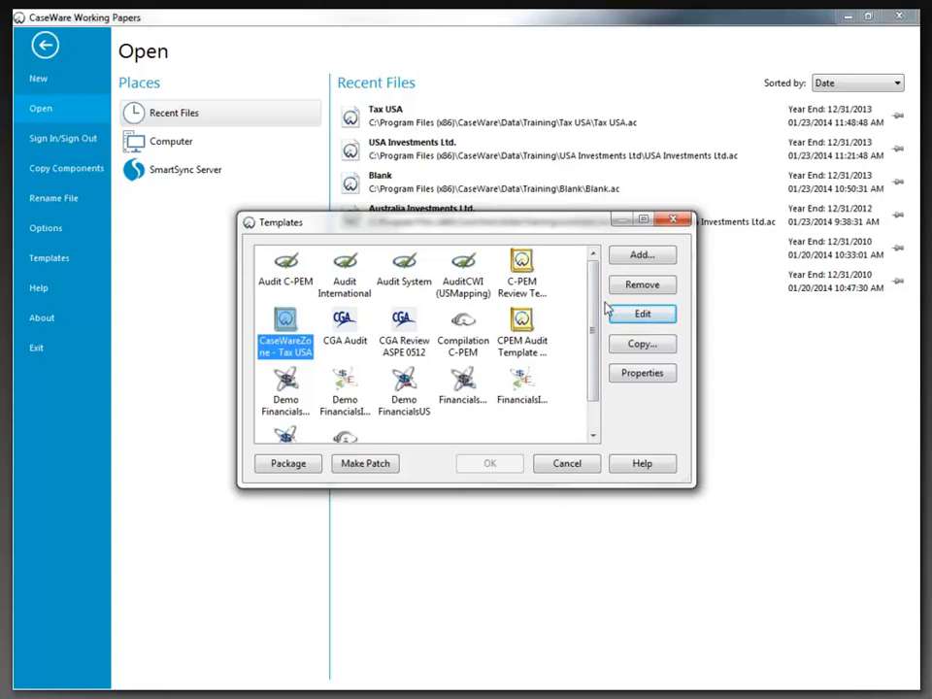
{"action": "left_click", "coordinate": [647, 319]}
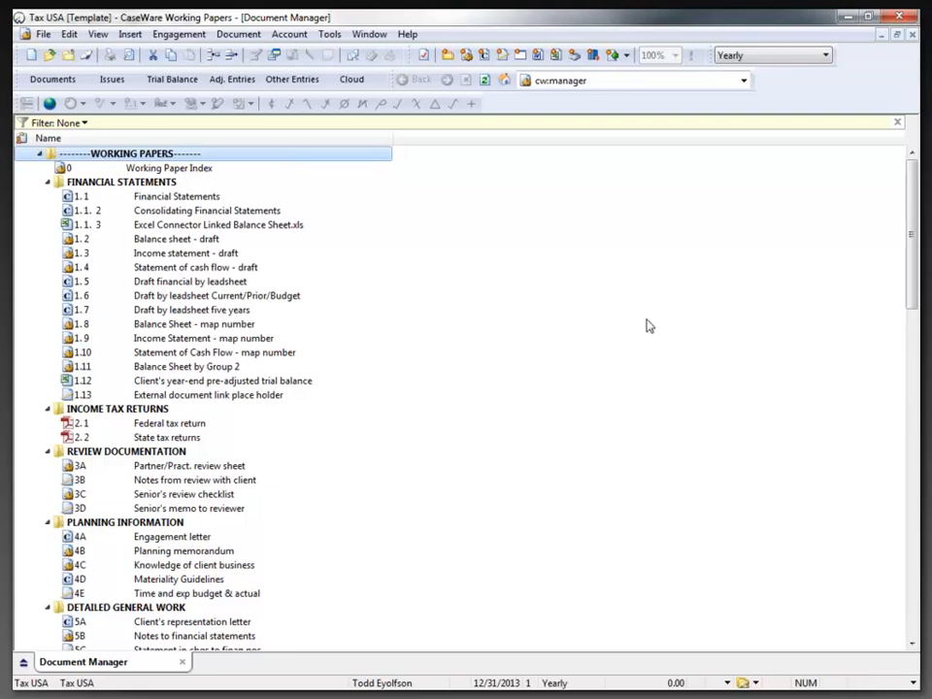
{"action": "left_click", "coordinate": [197, 37]}
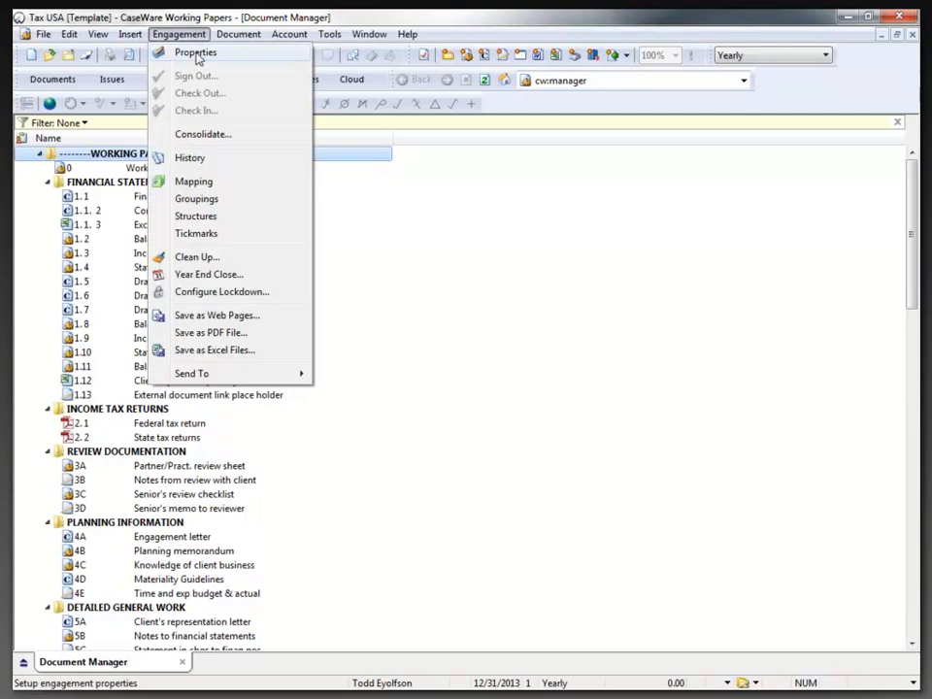
{"action": "left_click", "coordinate": [195, 53]}
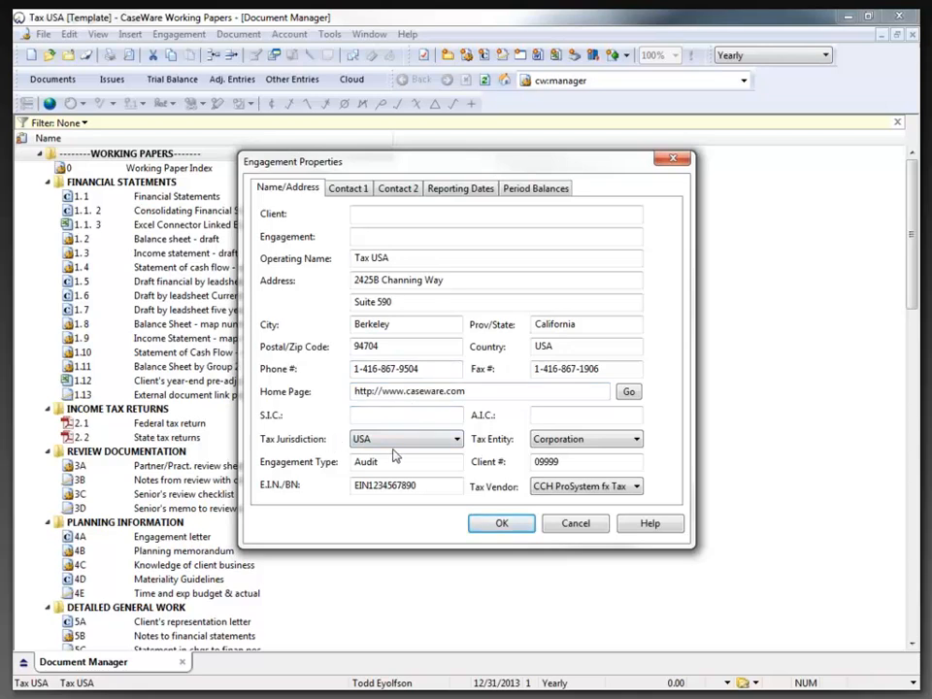
Switch the tax entity to S Corporation, Partnership and Non-Profit in turn, copying the appropriate tax codes each time.
{"action": "left_click", "coordinate": [587, 454]}
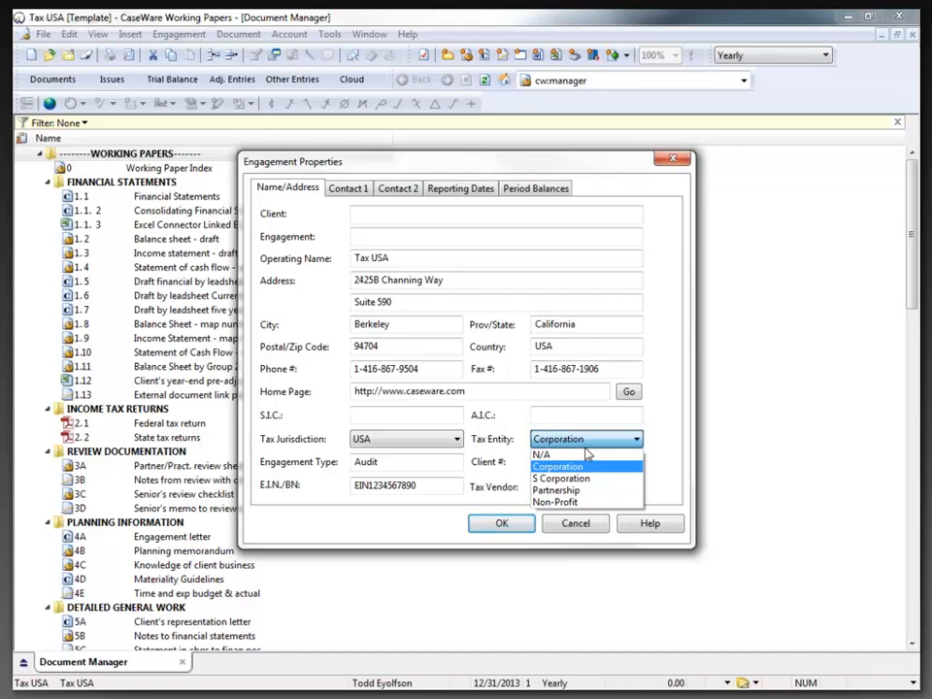
{"action": "left_click", "coordinate": [585, 479]}
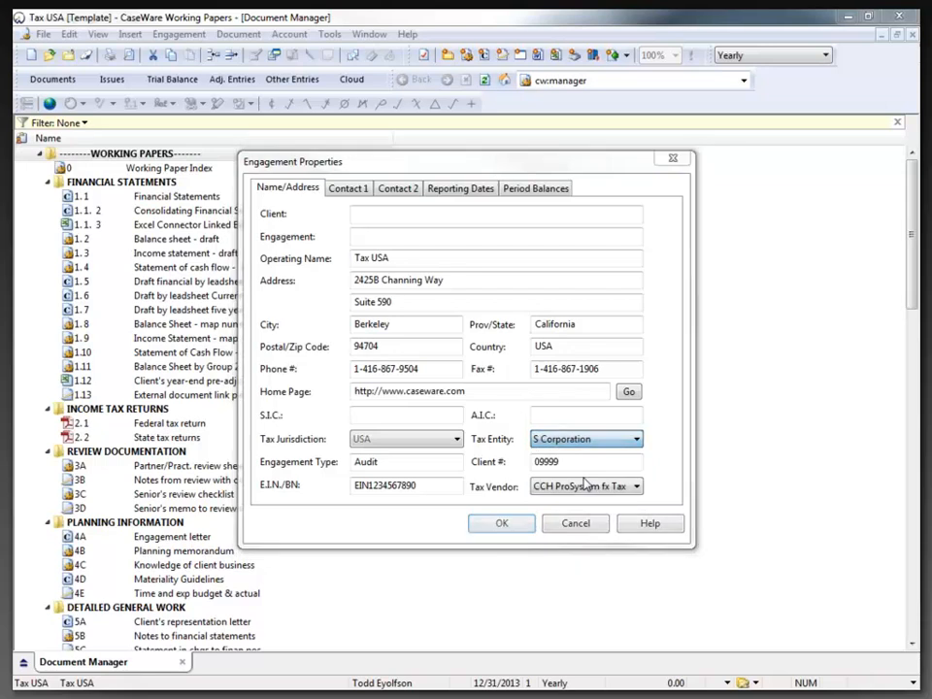
{"action": "left_click", "coordinate": [489, 412]}
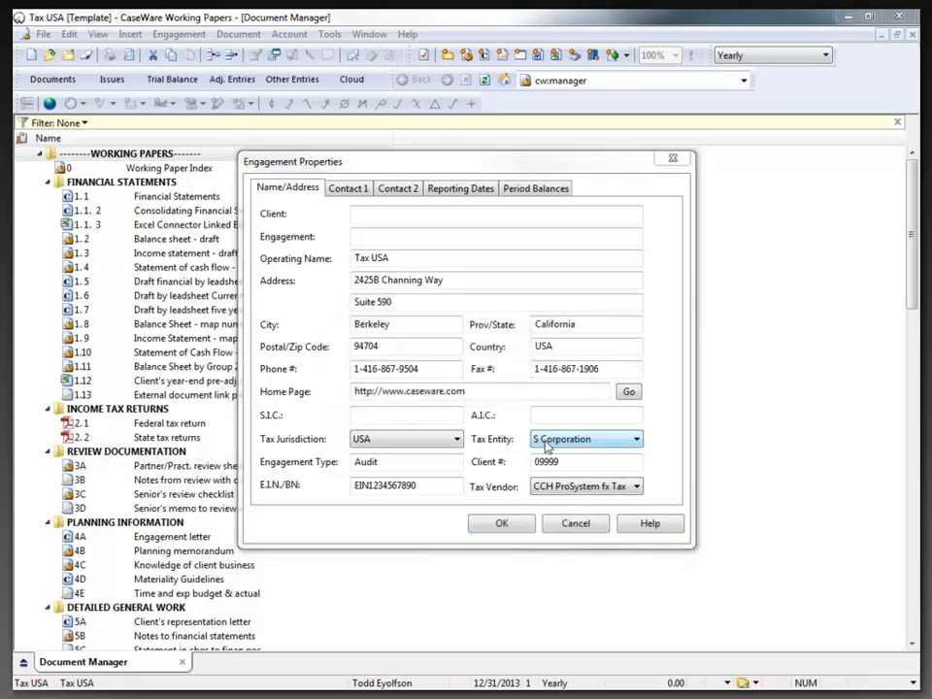
{"action": "left_click", "coordinate": [547, 443]}
{"action": "left_click", "coordinate": [554, 490]}
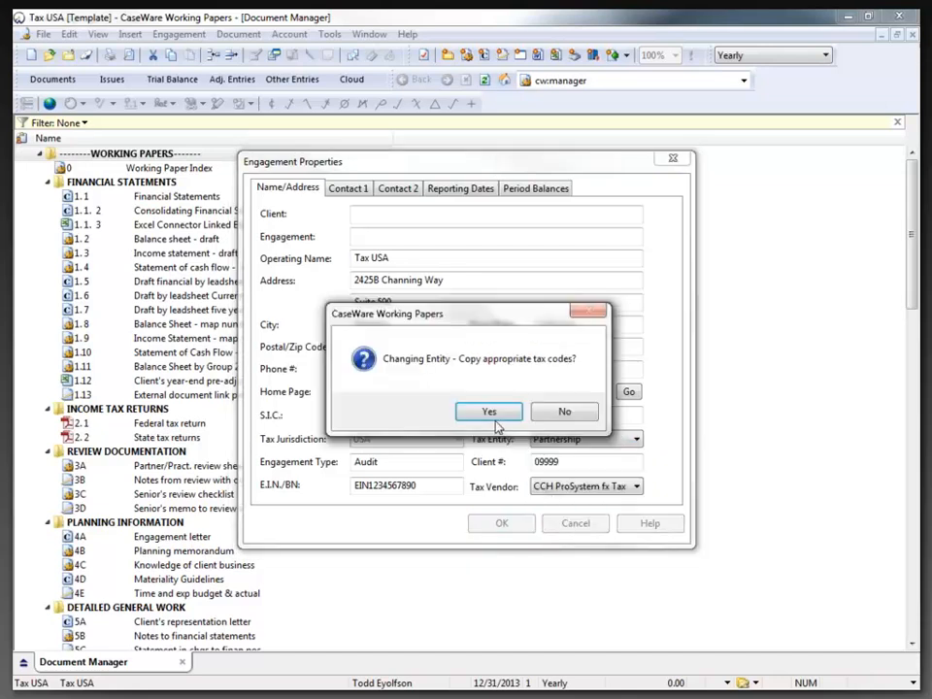
{"action": "left_click", "coordinate": [495, 420]}
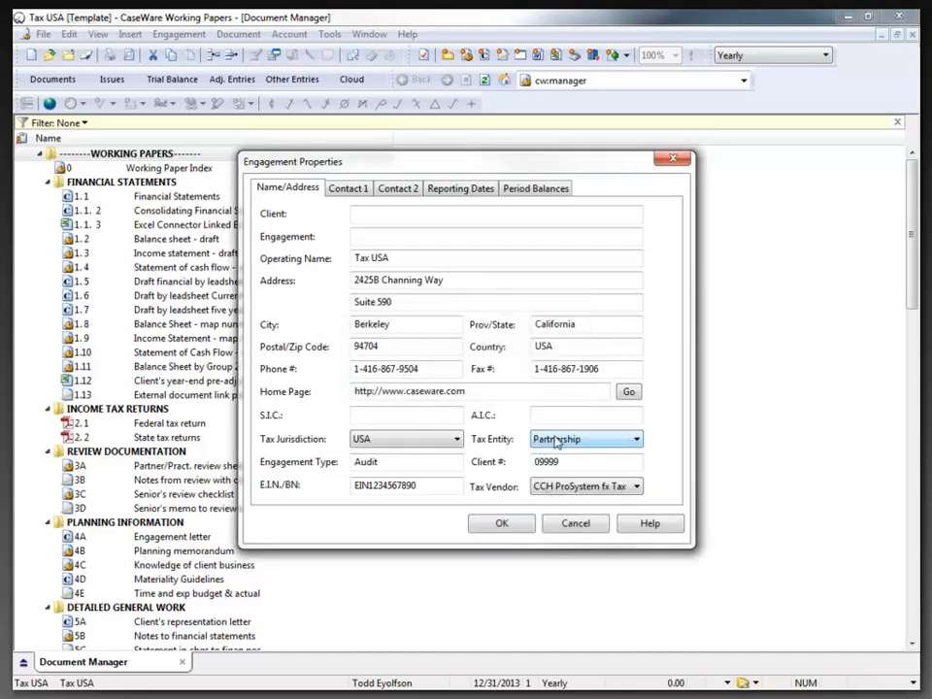
{"action": "left_click", "coordinate": [554, 442]}
{"action": "left_click", "coordinate": [555, 502]}
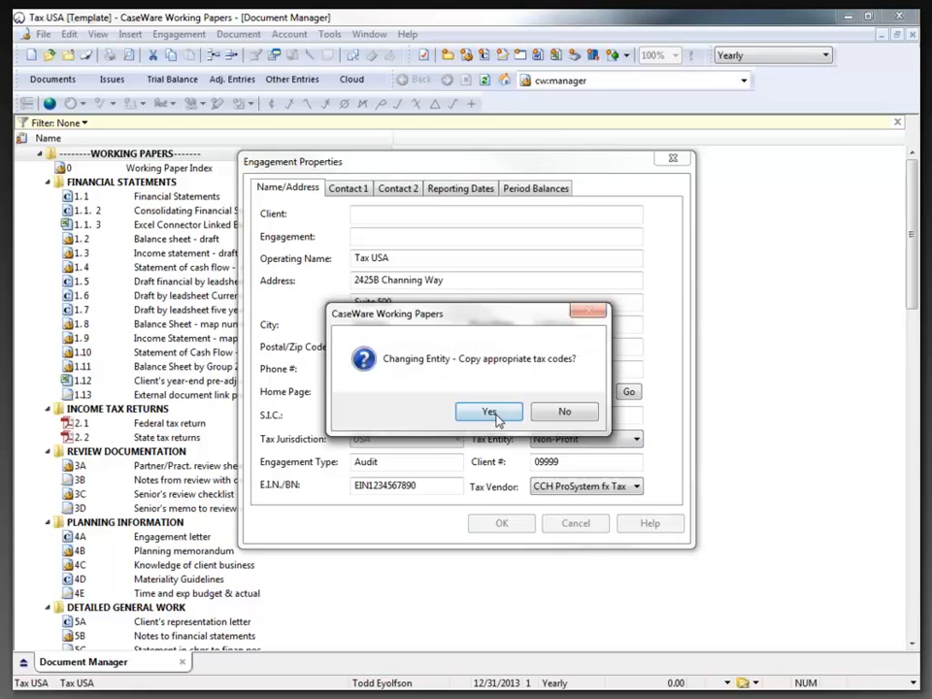
{"action": "left_click", "coordinate": [495, 414]}
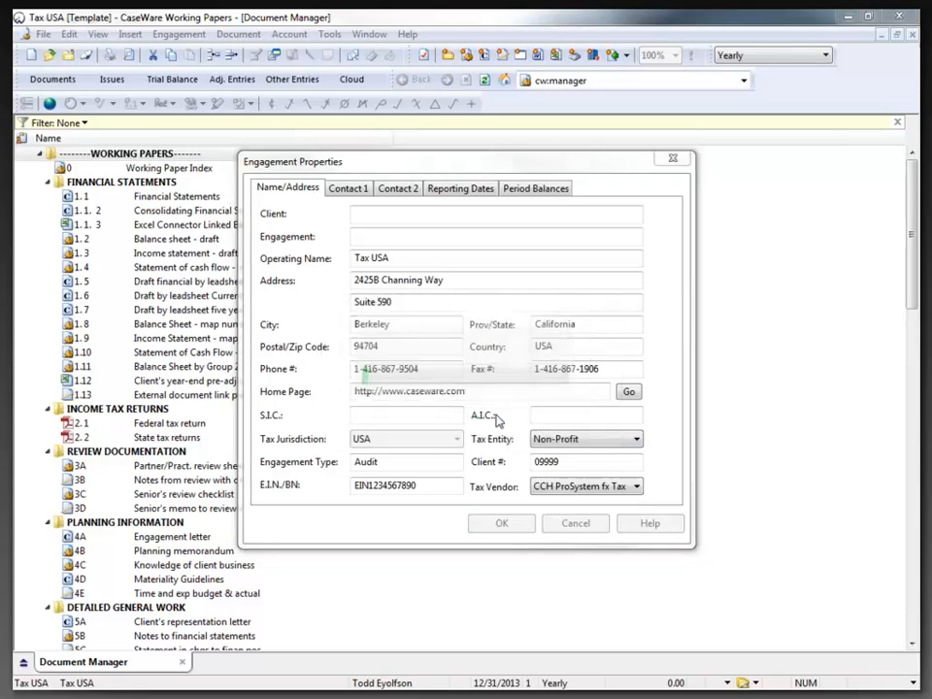
Set the tax entity to Corporation and copy the appropriate tax codes.
{"action": "left_click", "coordinate": [535, 440]}
{"action": "left_click", "coordinate": [549, 468]}
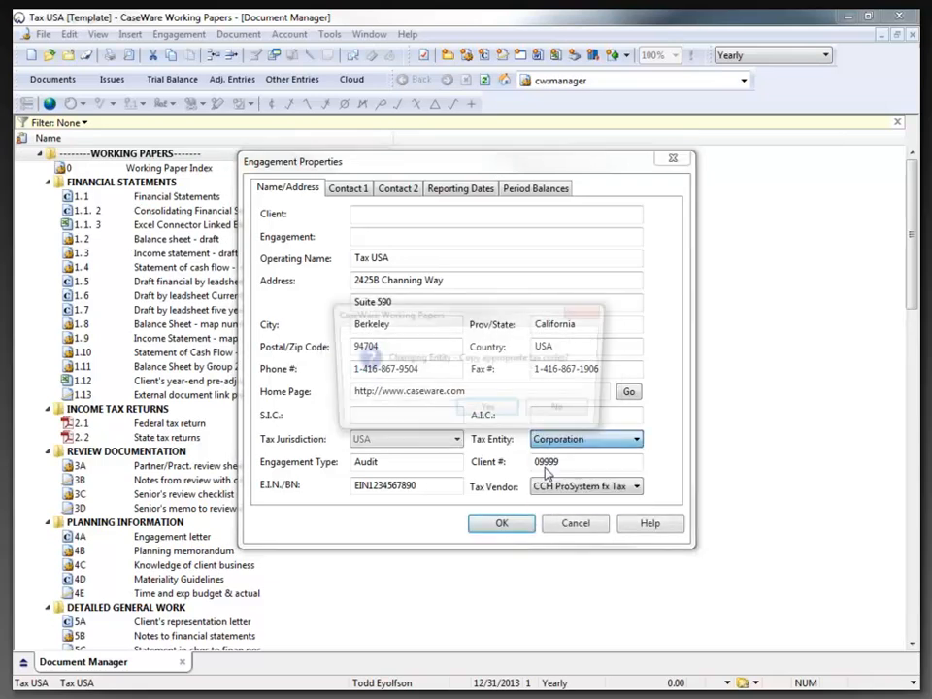
{"action": "left_click", "coordinate": [485, 415]}
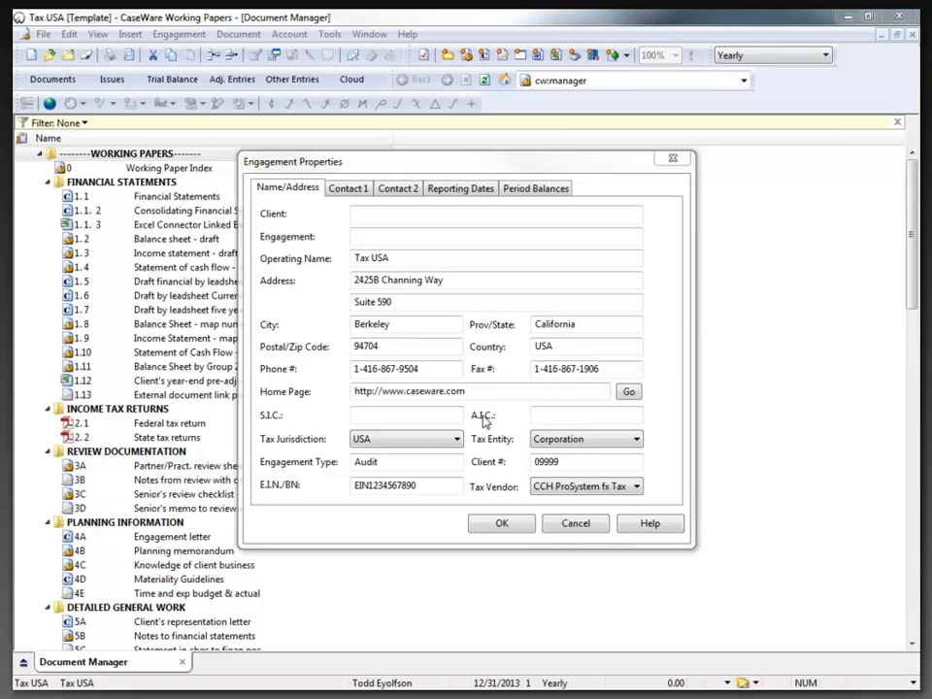
Check the available tax vendors, keep CCH ProSystem fx Tax and accept the engagement properties.
{"action": "left_click", "coordinate": [546, 488]}
{"action": "left_click", "coordinate": [548, 490]}
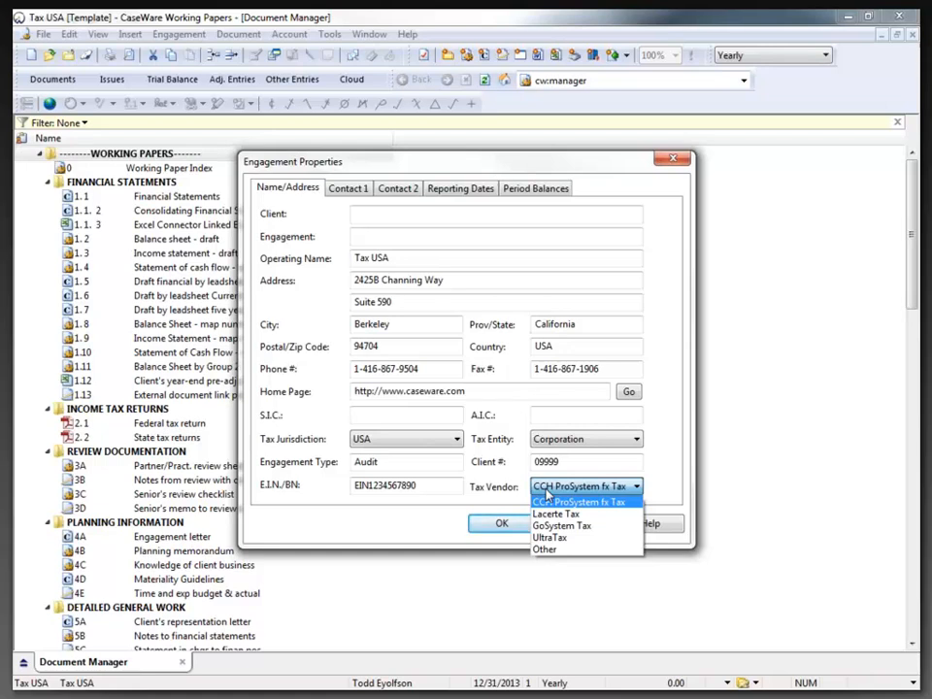
{"action": "left_click", "coordinate": [546, 490]}
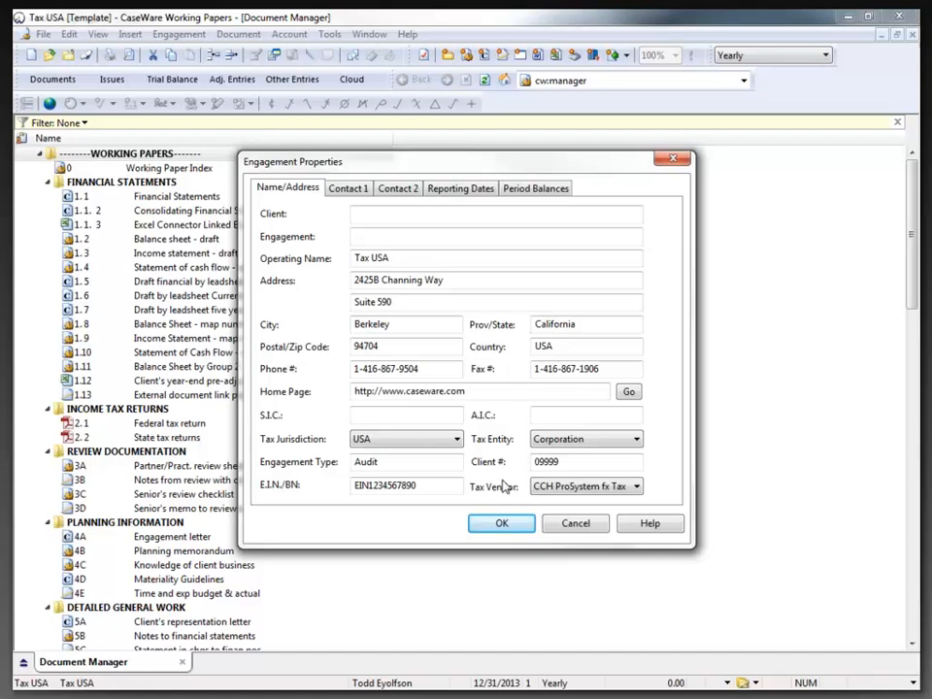
{"action": "left_click", "coordinate": [502, 523]}
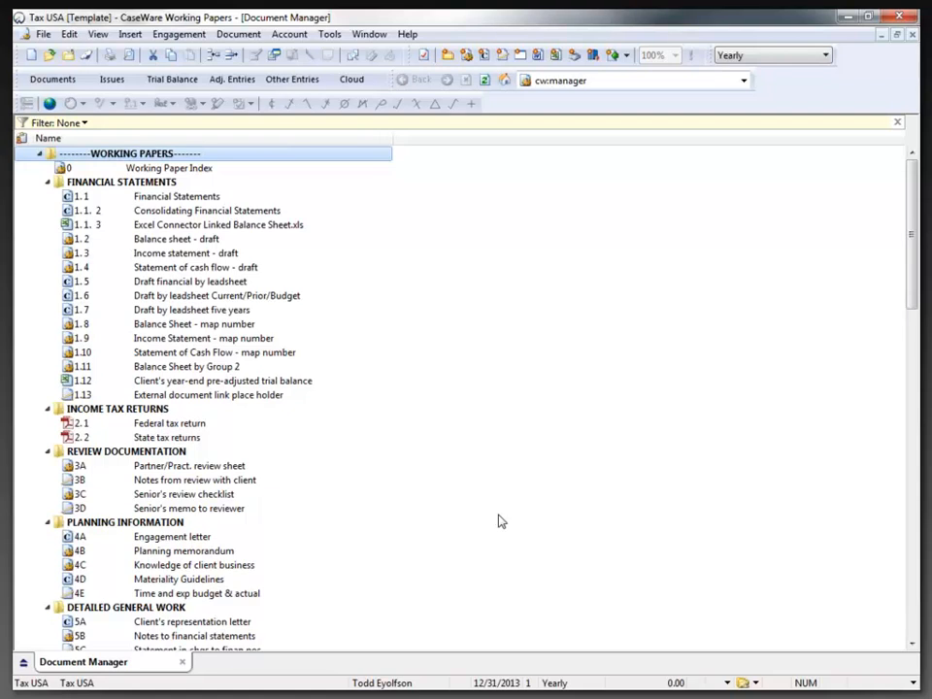
Open the engagement's mapping and examine the tax export and M3 code columns for each entity type.
{"action": "left_click", "coordinate": [184, 35]}
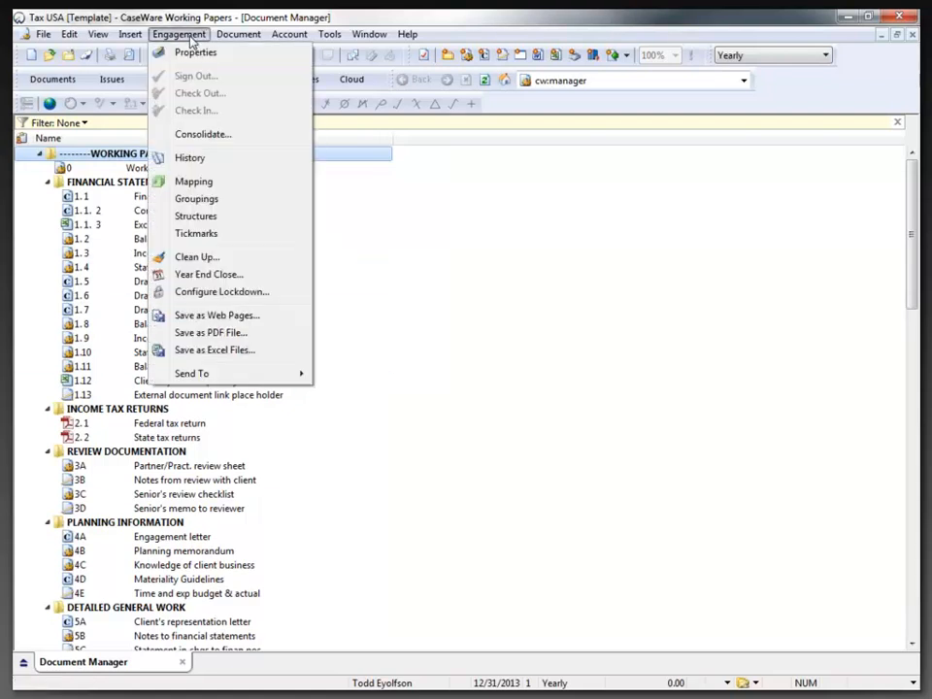
{"action": "left_click", "coordinate": [195, 183]}
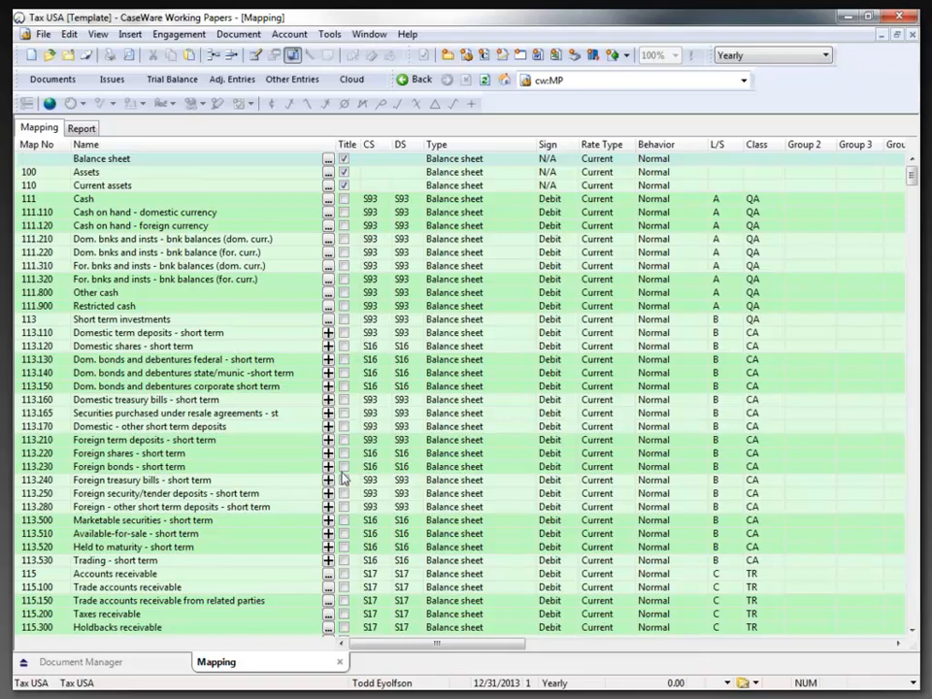
{"action": "left_click_drag", "start_coordinate": [387, 650], "coordinate": [661, 677]}
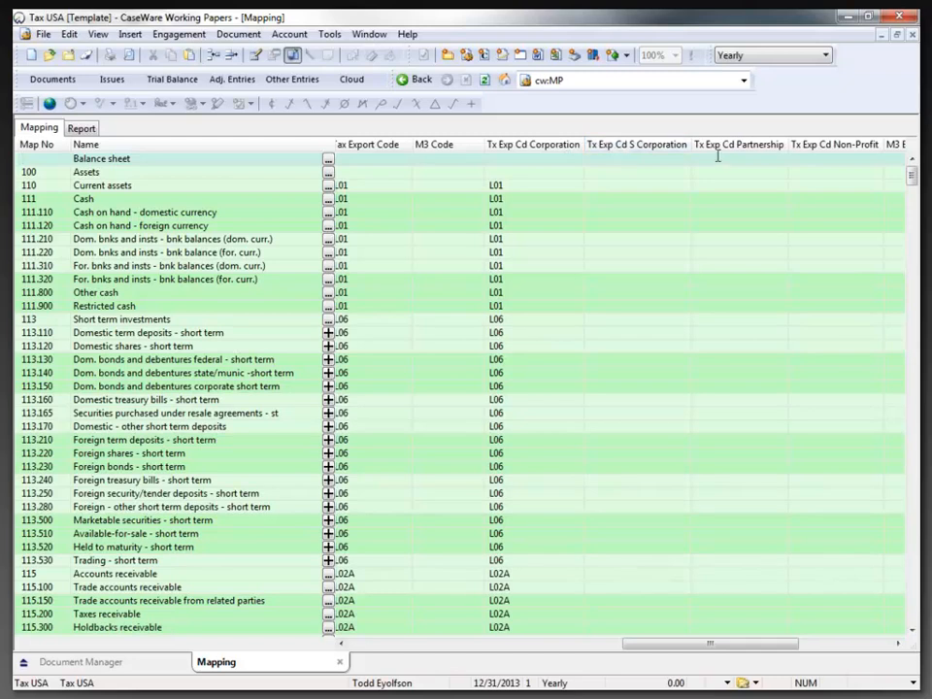
{"action": "left_click_drag", "start_coordinate": [786, 643], "coordinate": [879, 643]}
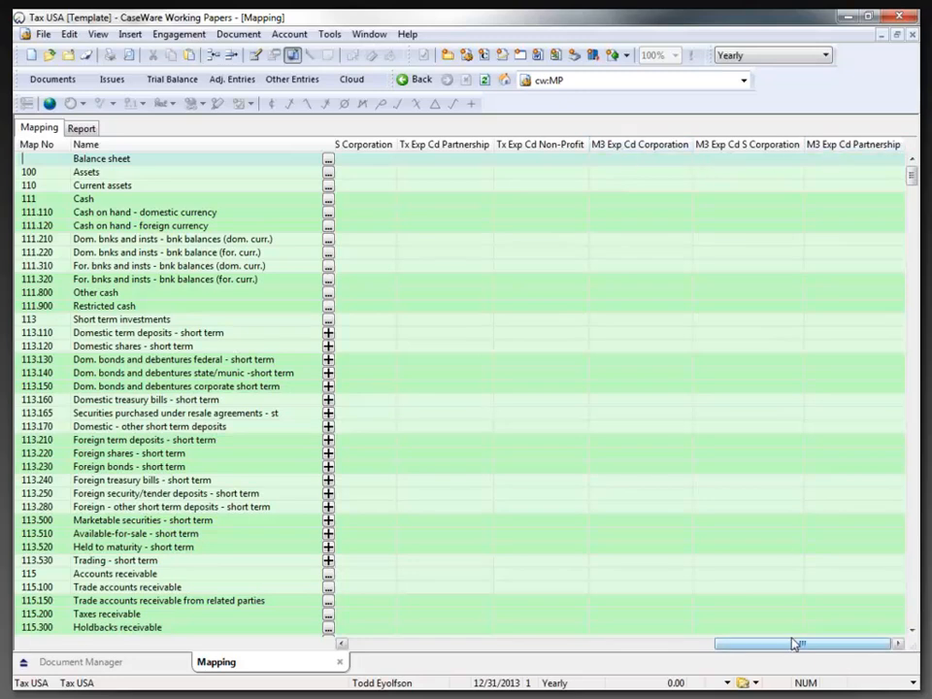
{"action": "left_click_drag", "start_coordinate": [788, 649], "coordinate": [656, 658]}
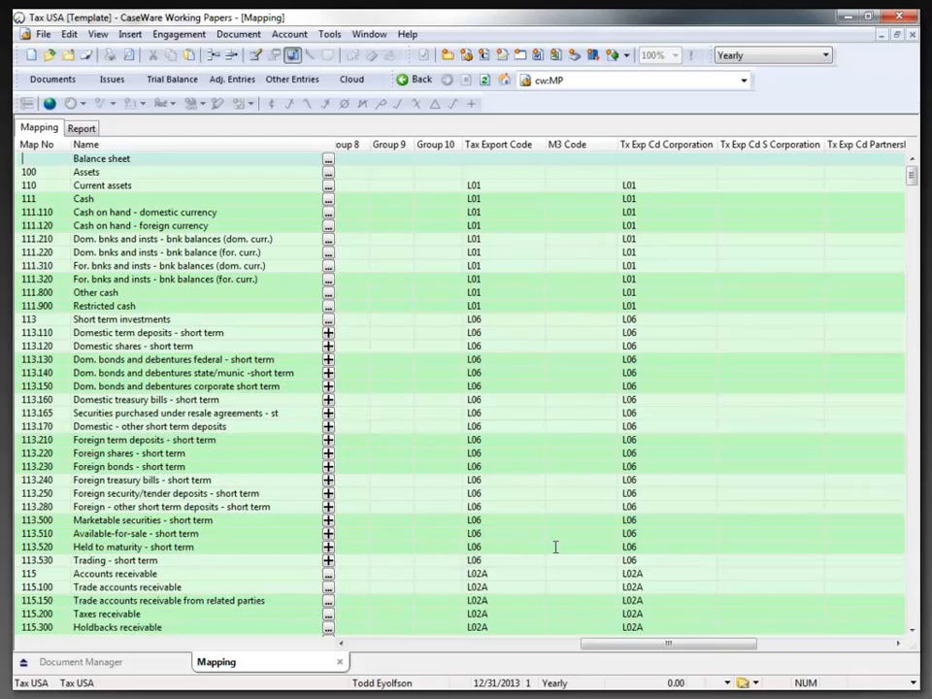
Examine the corporation tax export codes down through the cost of goods sold rows for flagged code errors.
{"action": "scroll", "coordinate": [555, 547], "scroll_direction": "down", "scroll_amount": 20}
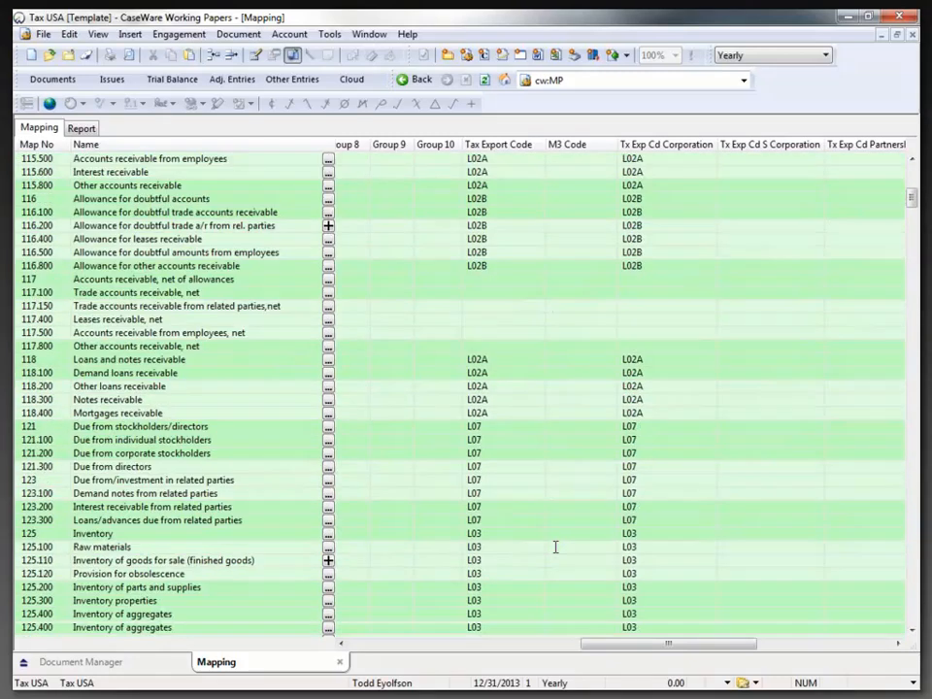
{"action": "scroll", "coordinate": [544, 552], "scroll_direction": "down", "scroll_amount": 20}
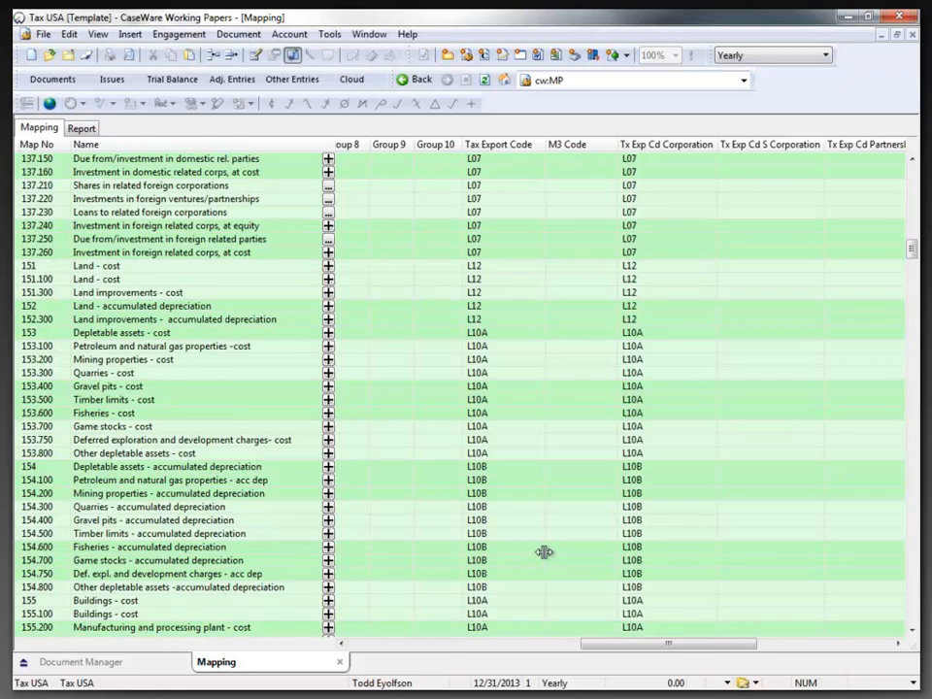
{"action": "scroll", "coordinate": [544, 552], "scroll_direction": "down", "scroll_amount": 20}
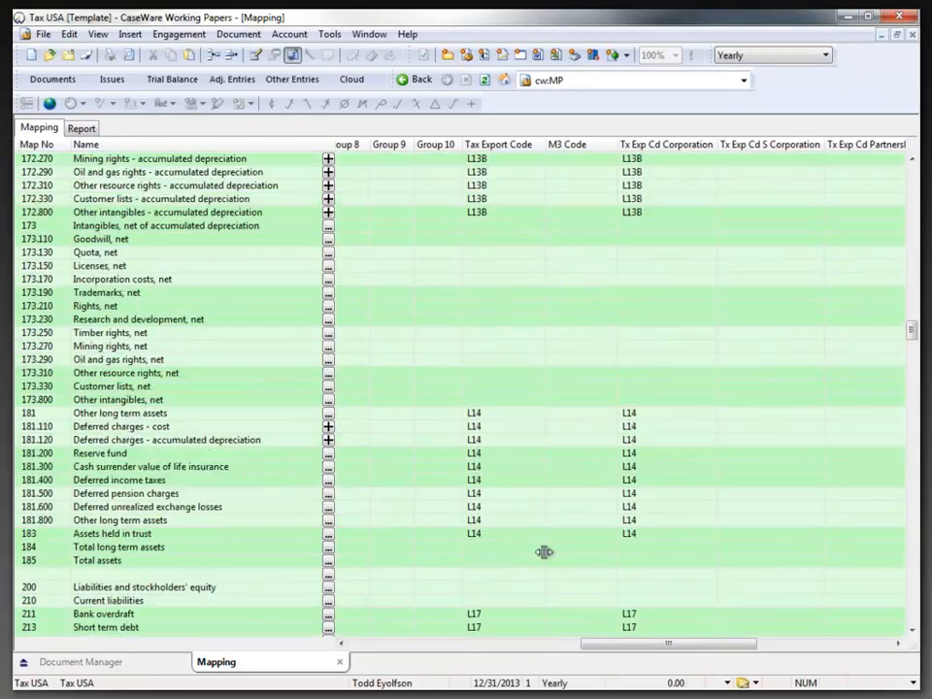
{"action": "scroll", "coordinate": [544, 552], "scroll_direction": "down", "scroll_amount": 20}
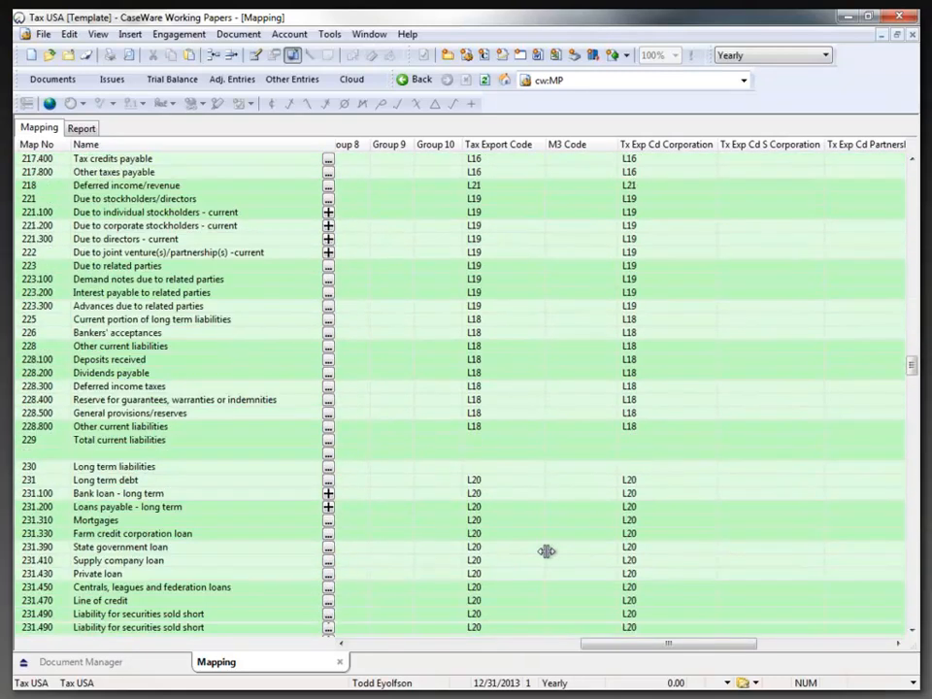
{"action": "scroll", "coordinate": [546, 552], "scroll_direction": "down", "scroll_amount": 20}
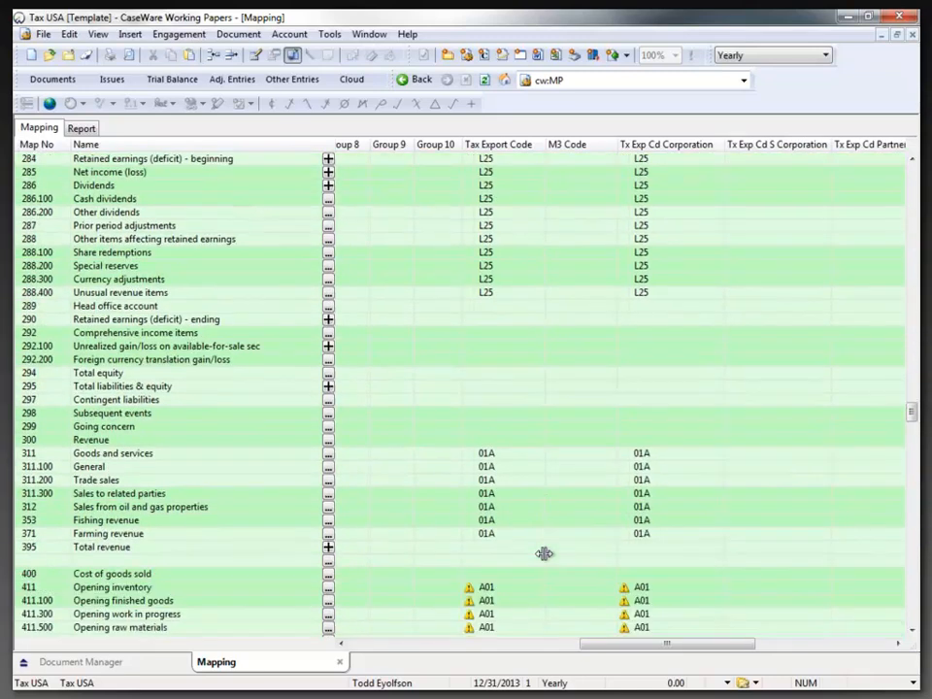
{"action": "scroll", "coordinate": [544, 554], "scroll_direction": "down", "scroll_amount": 8}
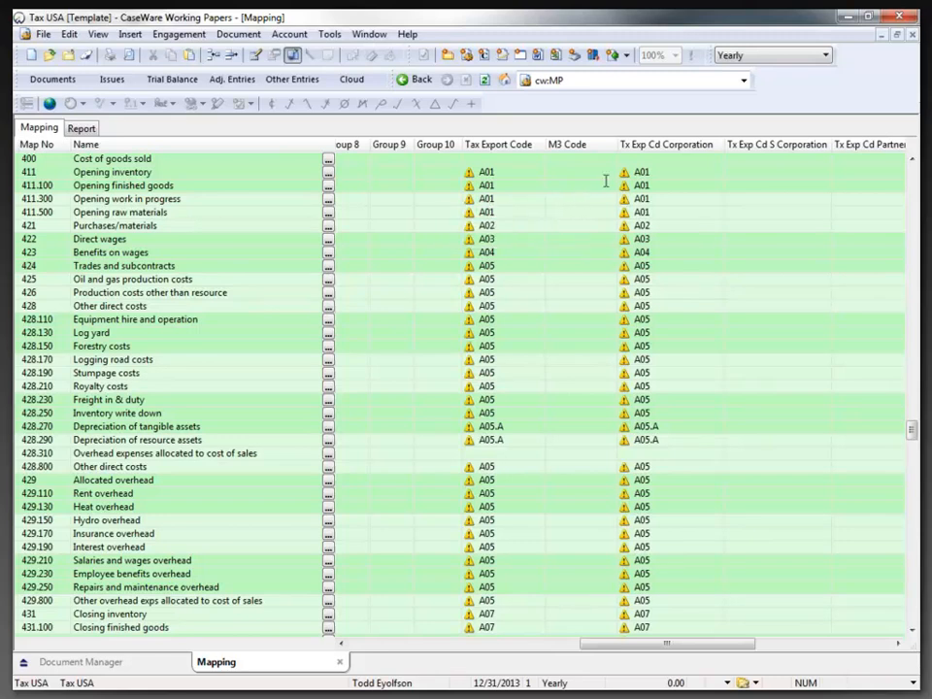
{"action": "mouse_move", "coordinate": [625, 183]}
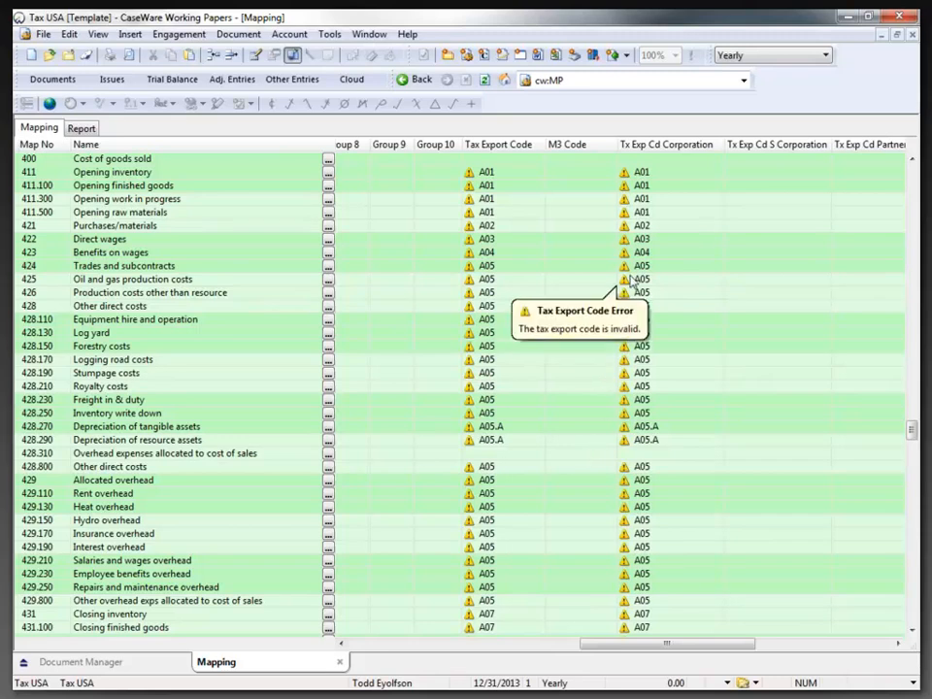
Change the corporation tax export code of Opening inventory to 1125A01 and fill it down through Opening raw materials (411.500).
{"action": "left_click", "coordinate": [641, 174]}
{"action": "type", "text": "1152"}
{"action": "key", "text": "BackSpace"}
{"action": "key", "text": "BackSpace"}
{"action": "type", "text": "25"}
{"action": "key", "text": "Return"}
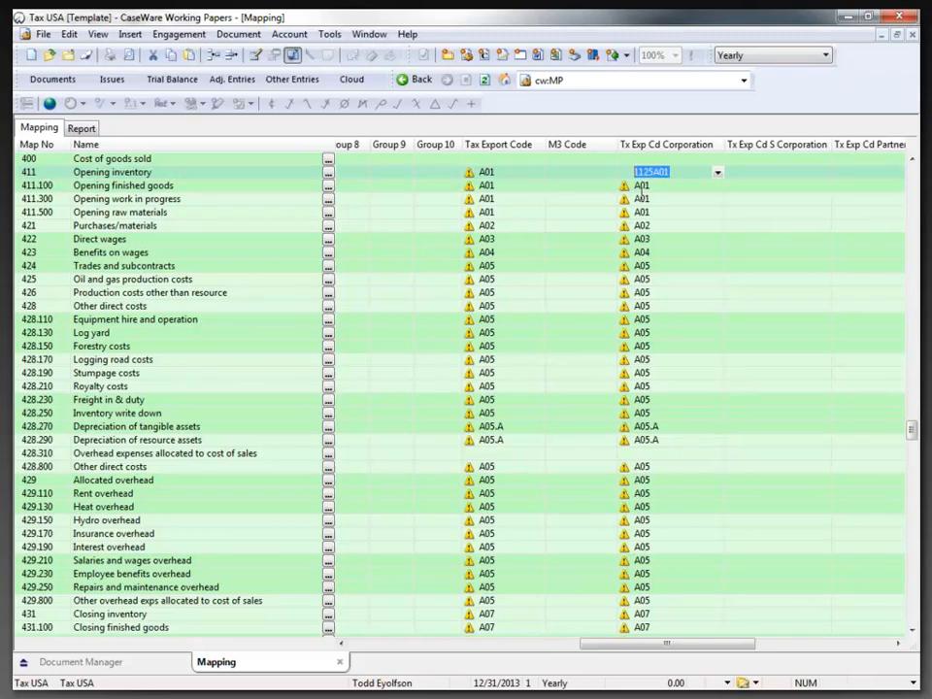
{"action": "left_click", "coordinate": [644, 212], "text": "shift"}
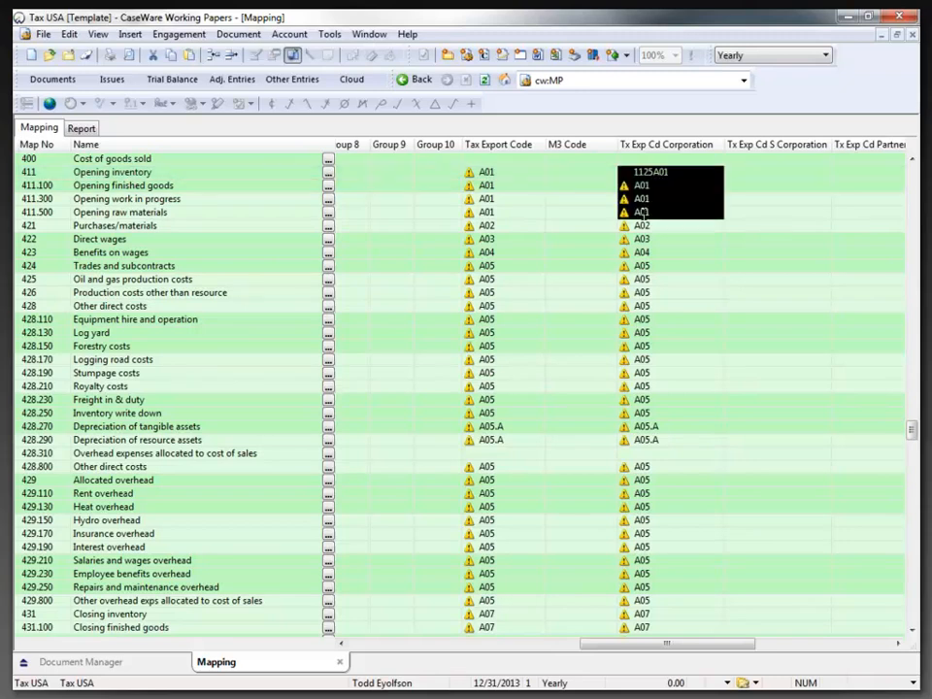
{"action": "key", "text": "ctrl+d"}
Set the corporation tax export codes of Purchases/materials, Direct wages and Benefits on wages to 1125A02, 1125A03 and 1125A04.
{"action": "left_click", "coordinate": [637, 226]}
{"action": "type", "text": "1125"}
{"action": "key", "text": "Return"}
{"action": "type", "text": "1125"}
{"action": "key", "text": "Return"}
{"action": "type", "text": "1125"}
{"action": "key", "text": "Return"}
Change the corporation tax export code of Trades and subcontracts to 1125A05 and fill it down through Inventory write down (428.250).
{"action": "type", "text": "1125"}
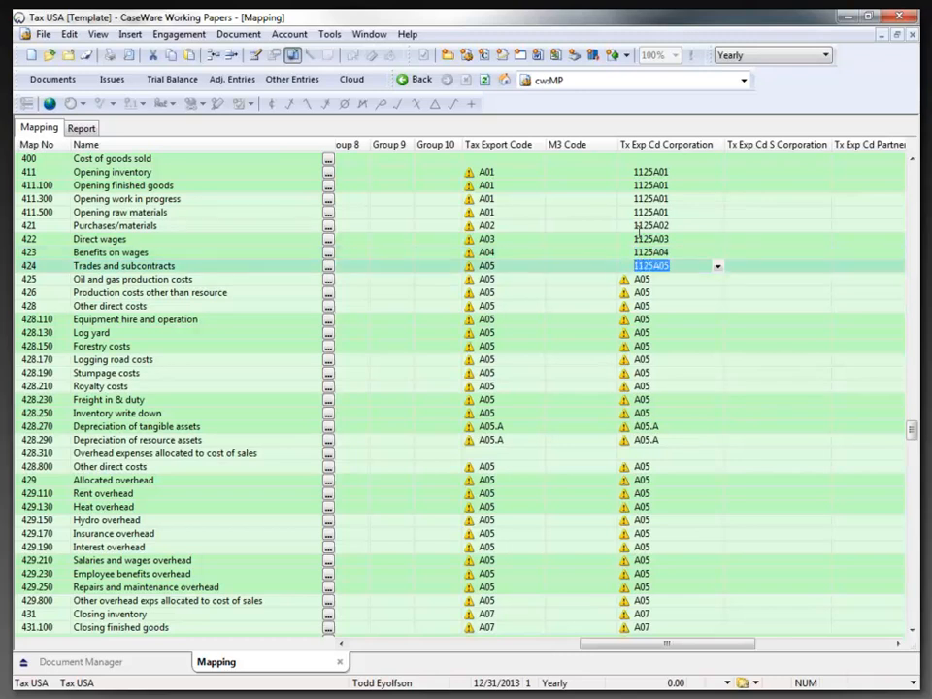
{"action": "left_click", "coordinate": [647, 412], "text": "shift"}
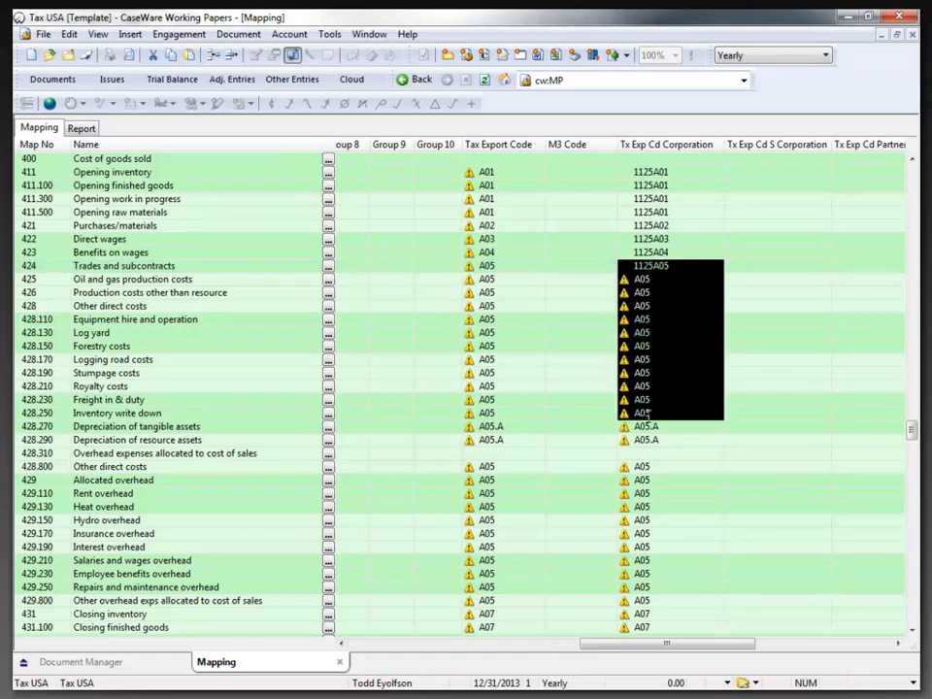
{"action": "key", "text": "ctrl+d"}
Set the corporation tax export codes from Other direct costs (428.800) through Repairs and maintenance overhead (429.250) to 1125A05.
{"action": "left_click", "coordinate": [649, 470]}
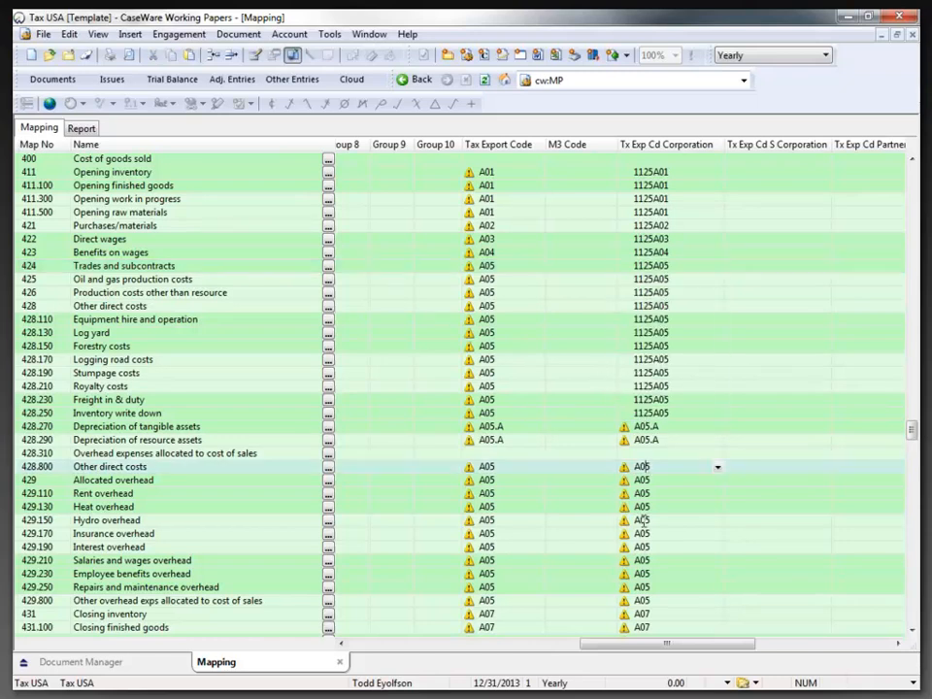
{"action": "left_click", "coordinate": [656, 574], "text": "shift"}
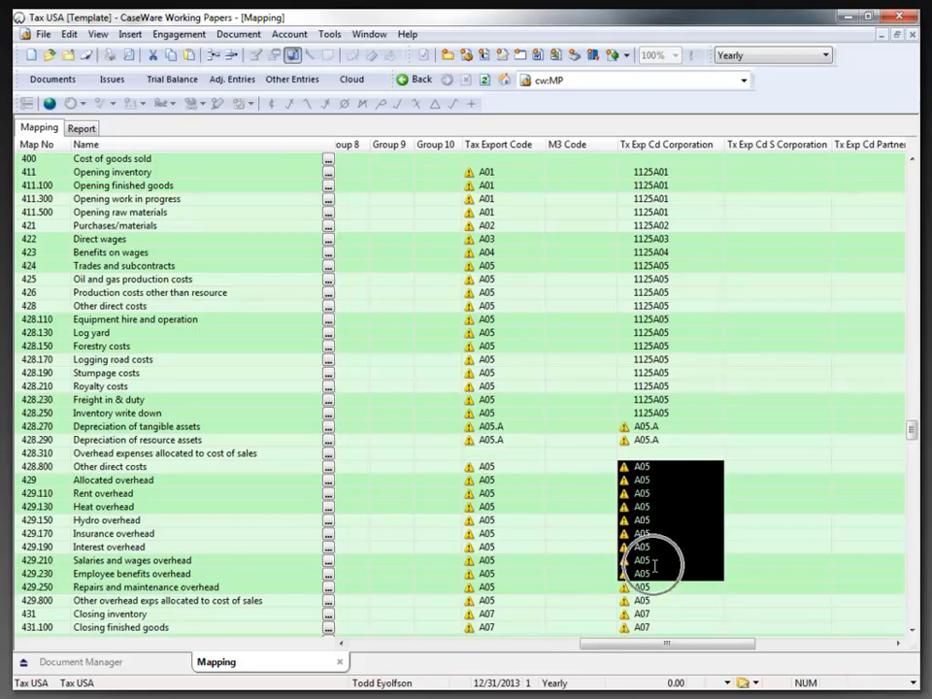
{"action": "left_click", "coordinate": [659, 588], "text": "shift"}
{"action": "key", "text": "ctrl+d"}
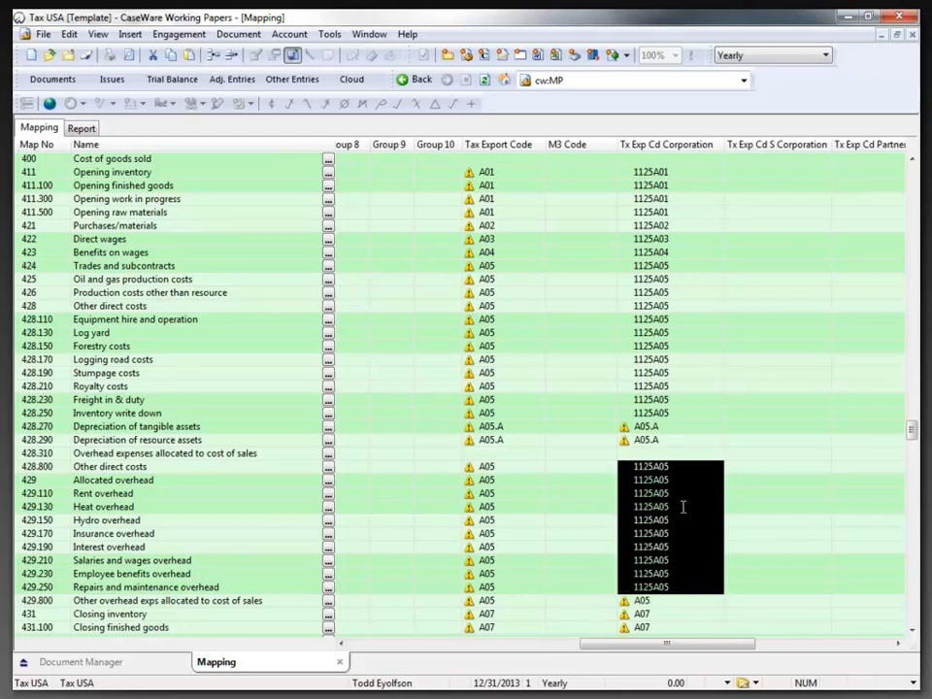
Change the corporation tax export codes of Depreciation of tangible assets and Depreciation of resource assets to 1125A05.A.
{"action": "left_click", "coordinate": [647, 428]}
{"action": "type", "text": "1125"}
{"action": "left_click", "coordinate": [649, 440]}
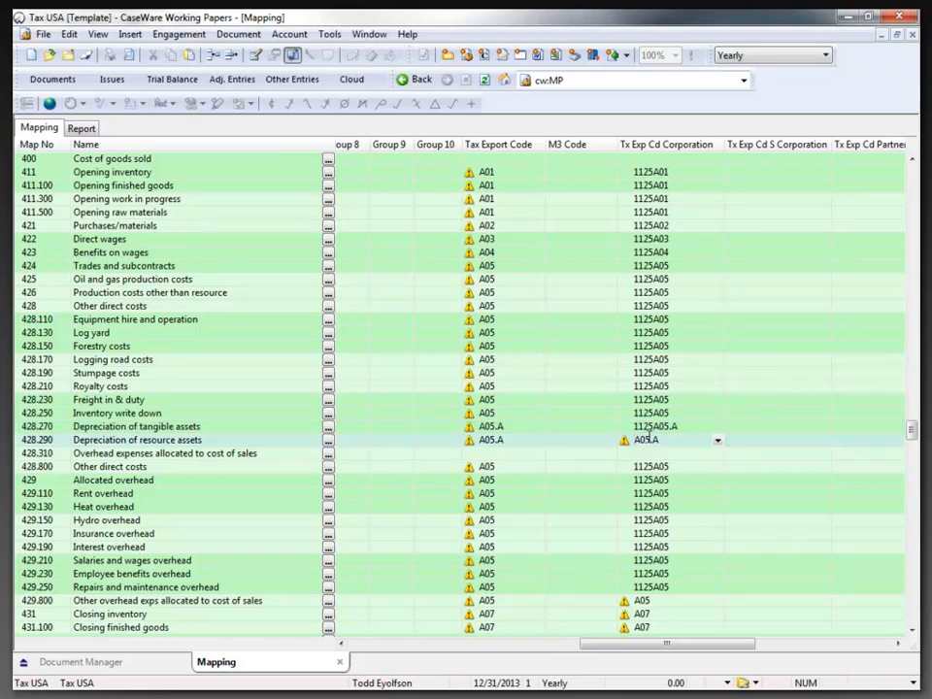
{"action": "type", "text": "1125"}
Change the corporation tax export code of Other overhead exps allocated to cost of sales (429.800) to 1125A05.
{"action": "key", "text": "Down"}
{"action": "key", "text": "Down"}
{"action": "key", "text": "Down"}
{"action": "key", "text": "Down"}
{"action": "key", "text": "Down"}
{"action": "key", "text": "Down"}
{"action": "key", "text": "Down"}
{"action": "key", "text": "Down"}
{"action": "key", "text": "Down"}
{"action": "key", "text": "Down"}
{"action": "key", "text": "Down"}
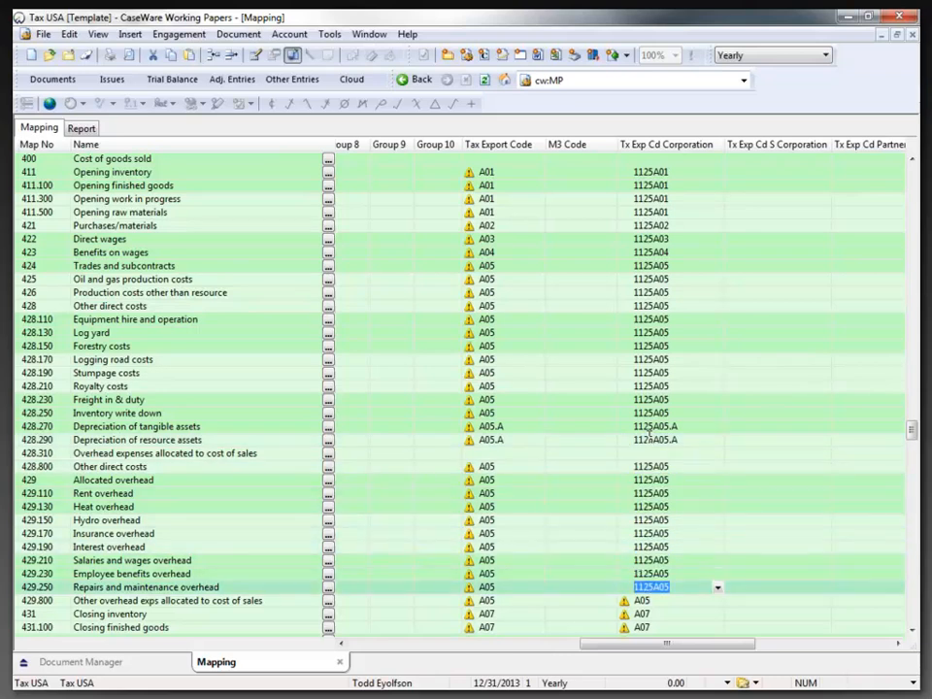
{"action": "key", "text": "Down"}
{"action": "type", "text": "1125"}
Set the corporation tax export codes from Closing inventory (431) through Closing raw materials (431.500) to 1125A07.
{"action": "key", "text": "Down"}
{"action": "type", "text": "1125"}
{"action": "key", "text": "Down"}
{"action": "type", "text": "1125"}
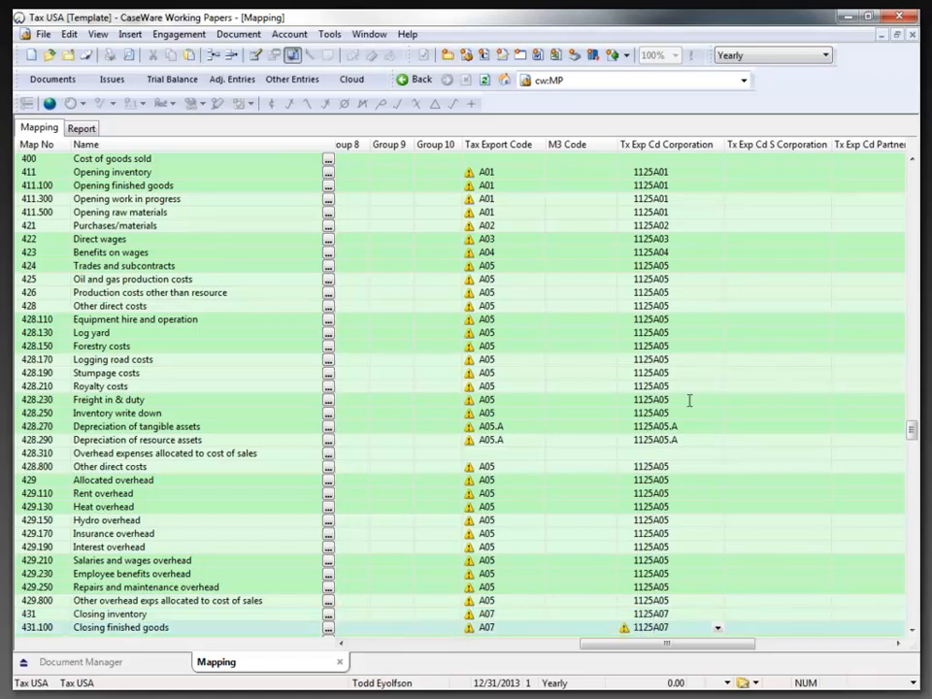
{"action": "scroll", "coordinate": [689, 400], "scroll_direction": "down", "scroll_amount": 3}
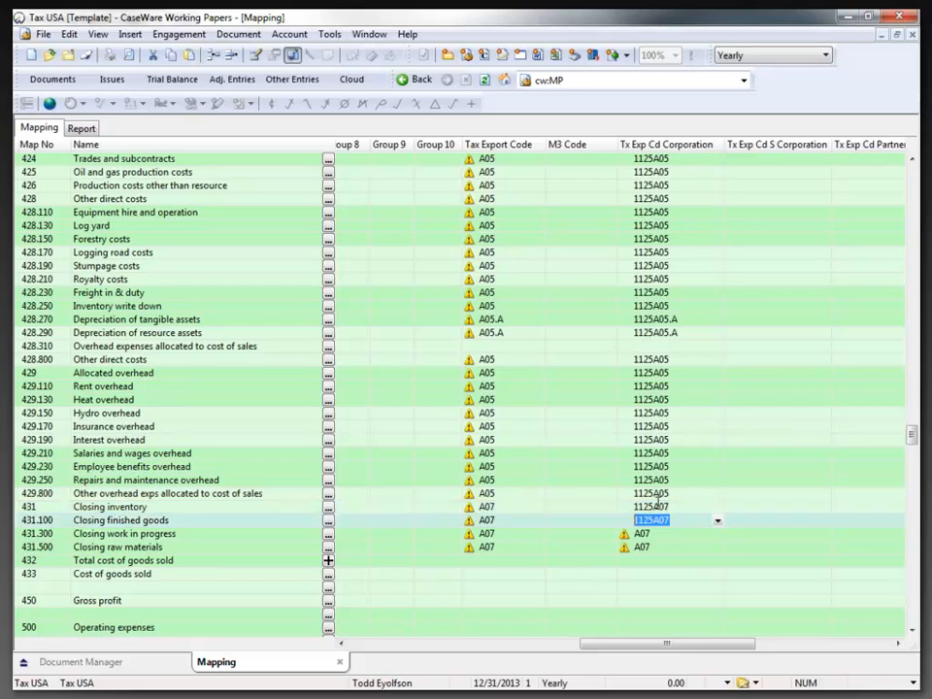
{"action": "key", "text": "Down"}
{"action": "type", "text": "1125A07"}
{"action": "key", "text": "Down"}
{"action": "type", "text": "1125A07"}
{"action": "key", "text": "Up"}
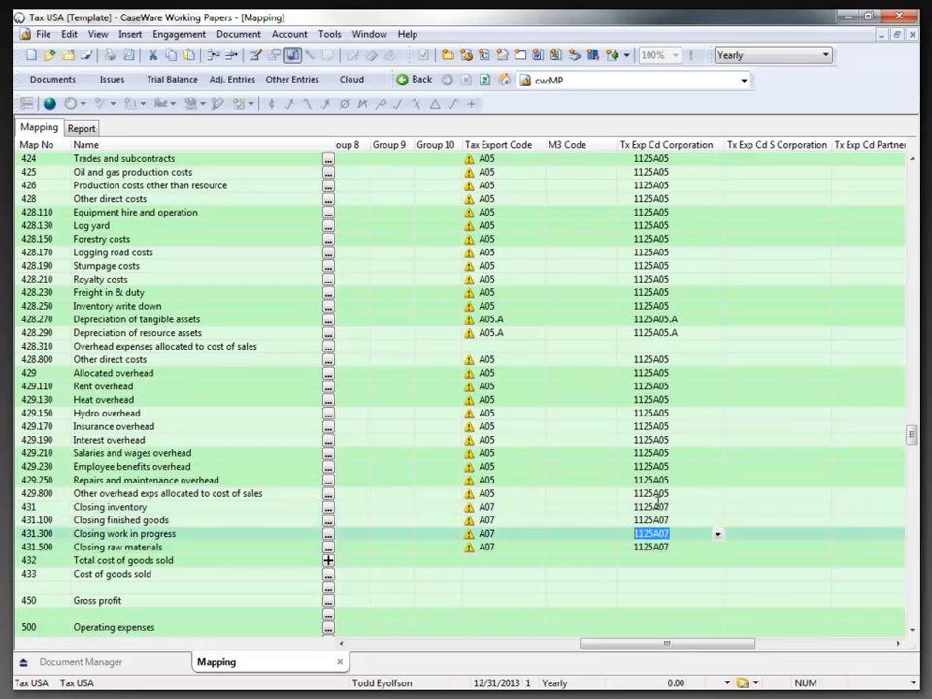
Copy the corporation codes from Opening inventory through Closing raw materials into the general Tax Export Code column for the same rows.
{"action": "scroll", "coordinate": [632, 494], "scroll_direction": "up", "scroll_amount": 6}
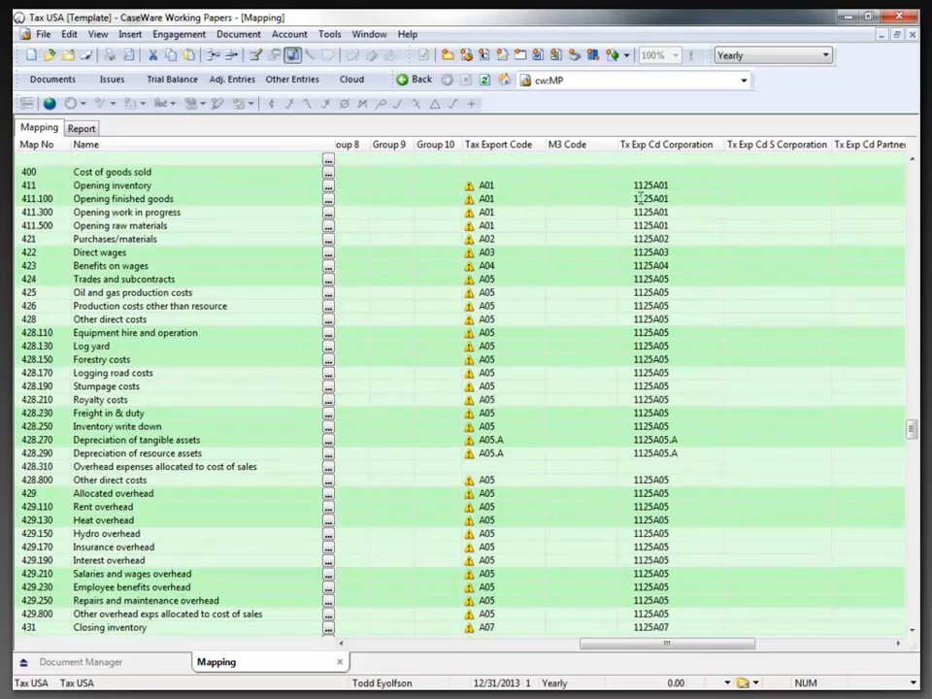
{"action": "left_click", "coordinate": [636, 187]}
{"action": "scroll", "coordinate": [658, 618], "scroll_direction": "down", "scroll_amount": 1}
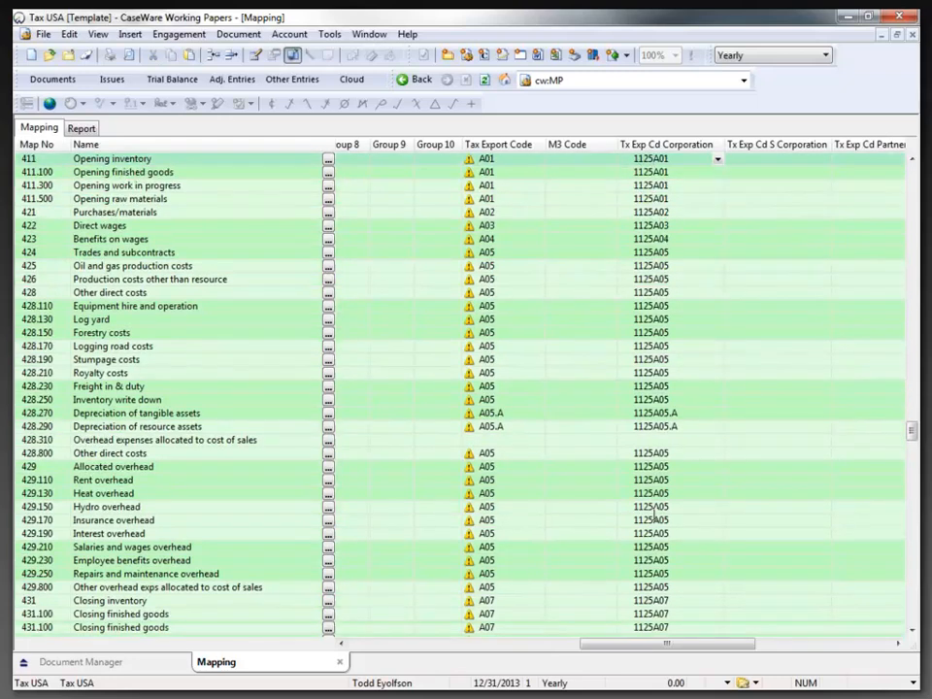
{"action": "scroll", "coordinate": [657, 618], "scroll_direction": "down", "scroll_amount": 2}
{"action": "left_click", "coordinate": [648, 600], "text": "shift"}
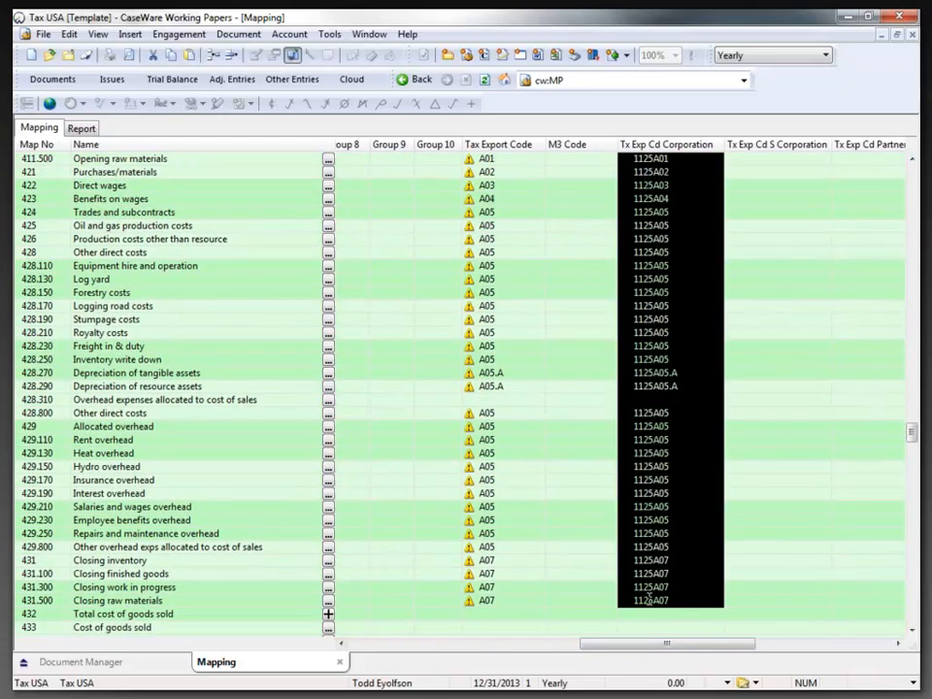
{"action": "scroll", "coordinate": [577, 541], "scroll_direction": "up", "scroll_amount": 3}
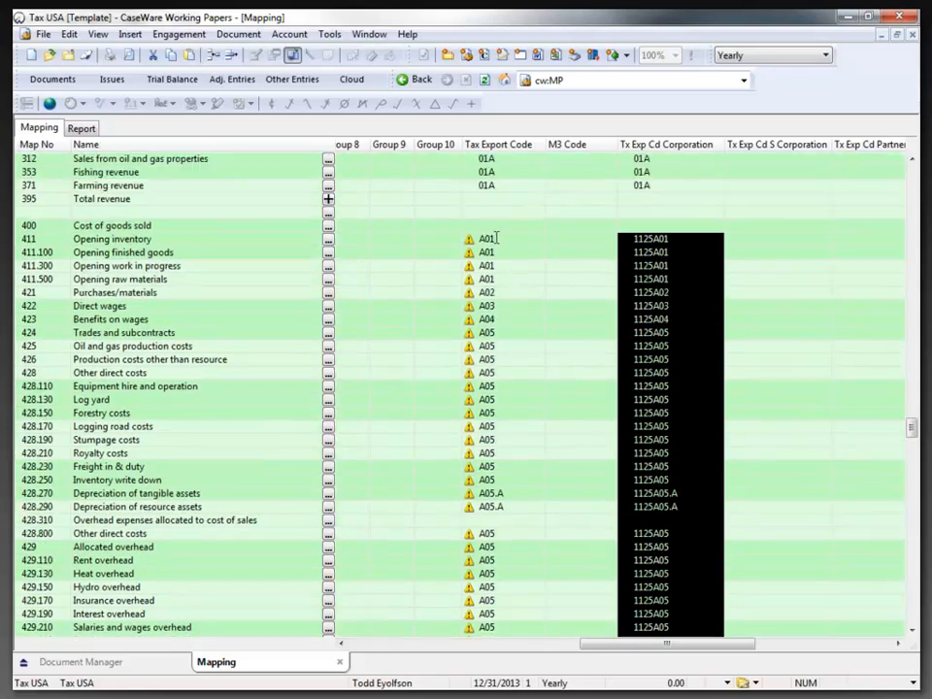
{"action": "left_click", "coordinate": [502, 237]}
{"action": "key", "text": "Up"}
{"action": "key", "text": "Down"}
{"action": "key", "text": "ctrl+v"}
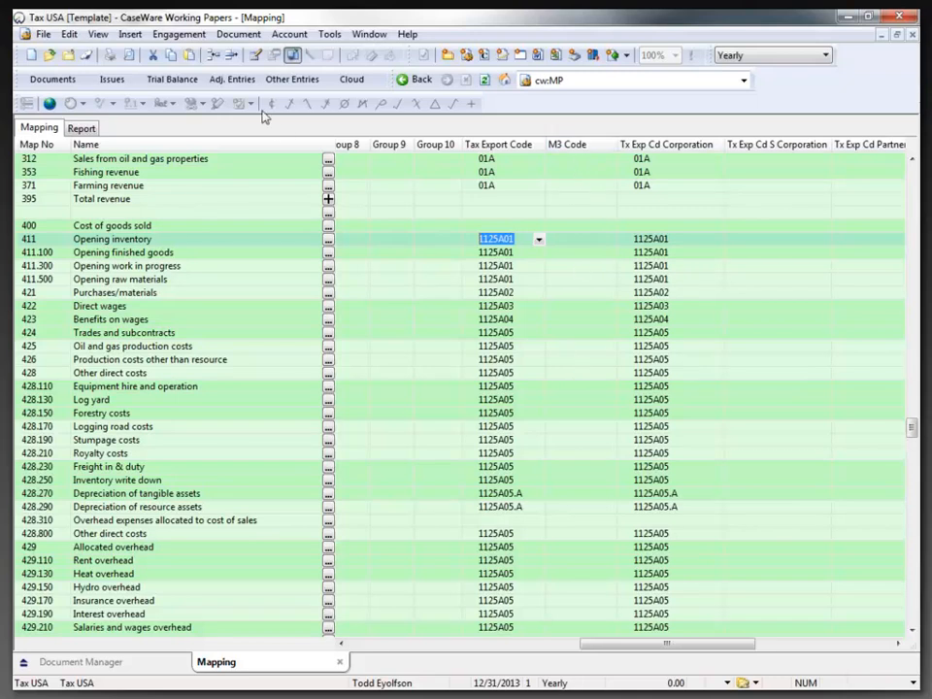
Check the tax jurisdiction, tax entity and tax vendor in the engagement properties.
{"action": "left_click", "coordinate": [180, 35]}
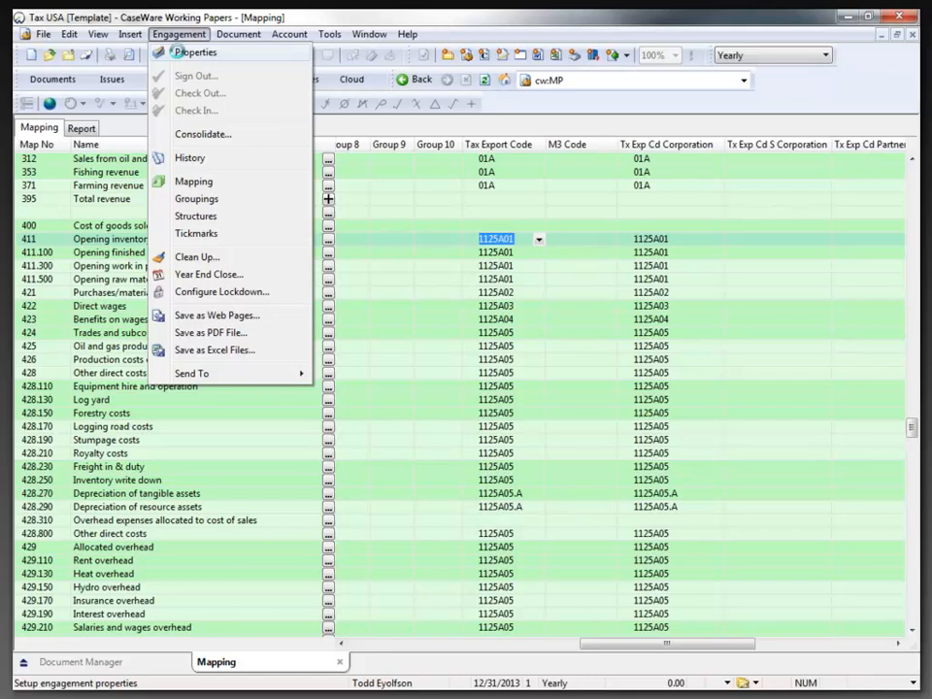
{"action": "left_click", "coordinate": [184, 52]}
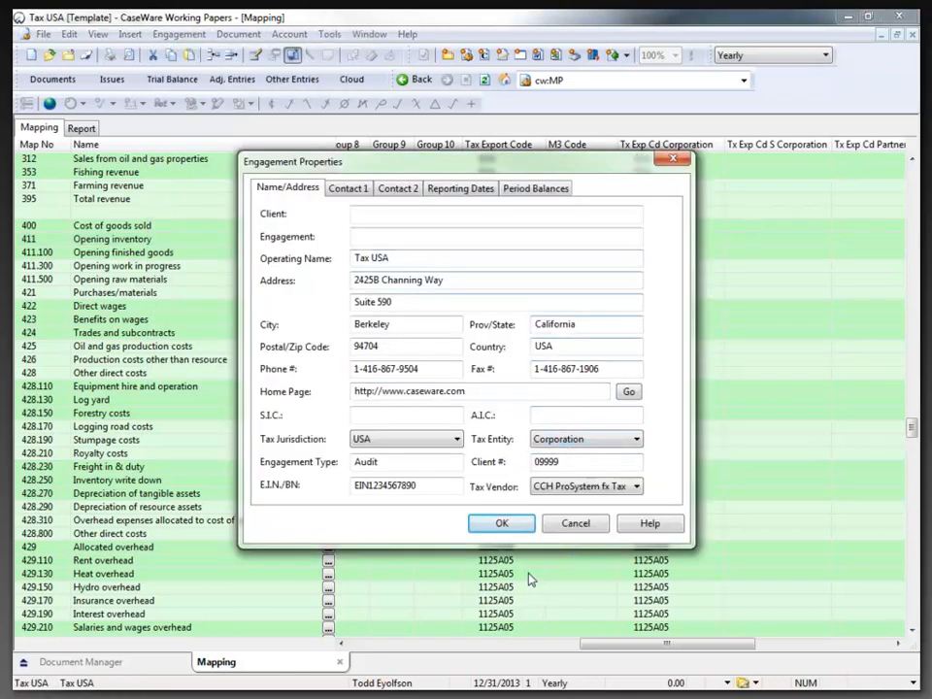
{"action": "left_click", "coordinate": [501, 522]}
{"action": "left_click_drag", "start_coordinate": [641, 645], "coordinate": [662, 648]}
{"action": "left_click_drag", "start_coordinate": [531, 147], "coordinate": [581, 145]}
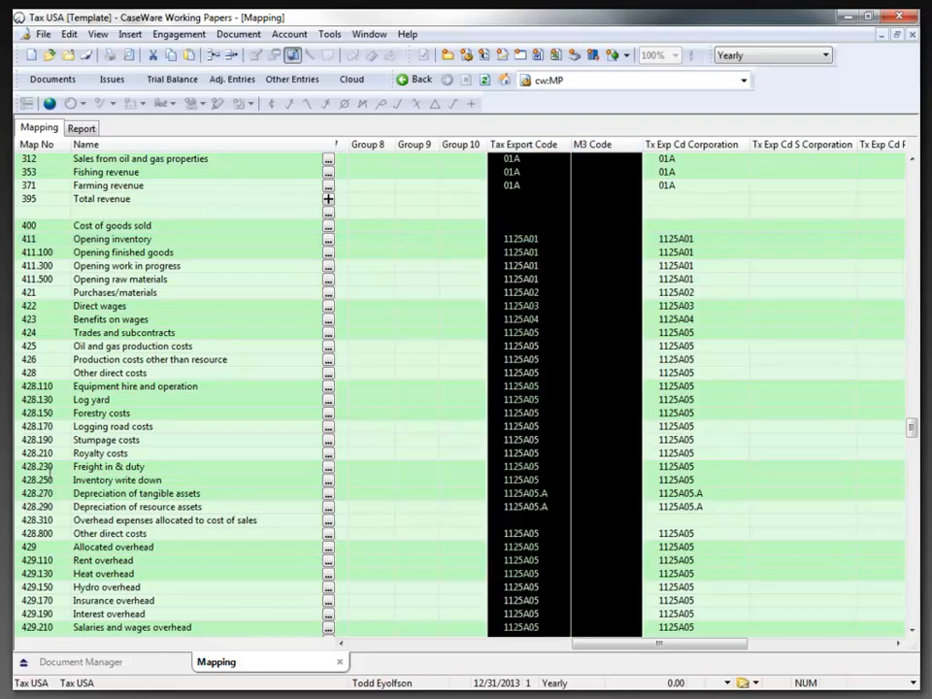
{"action": "left_click", "coordinate": [522, 241]}
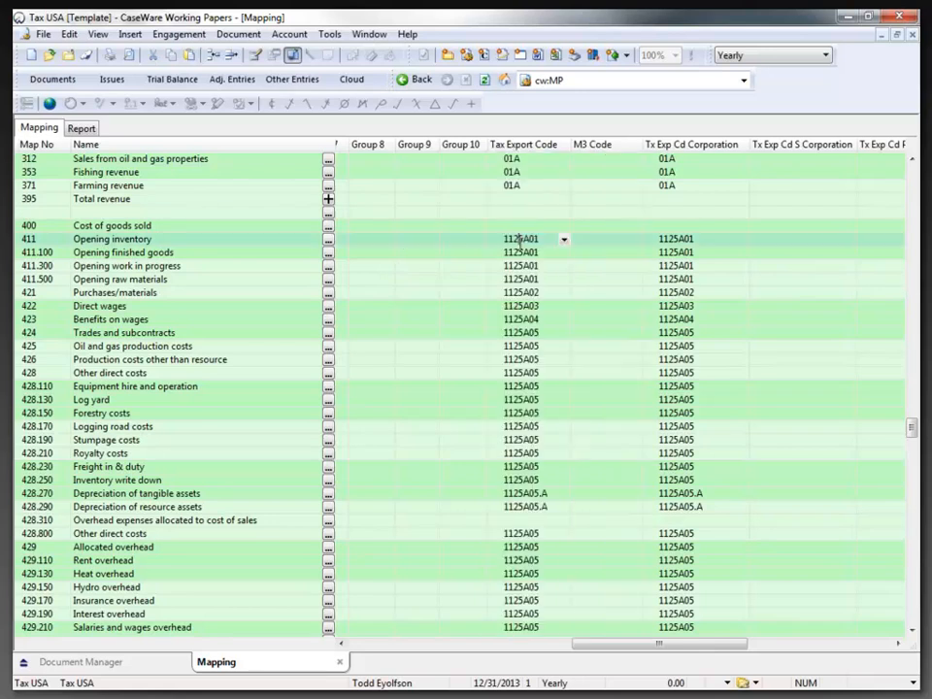